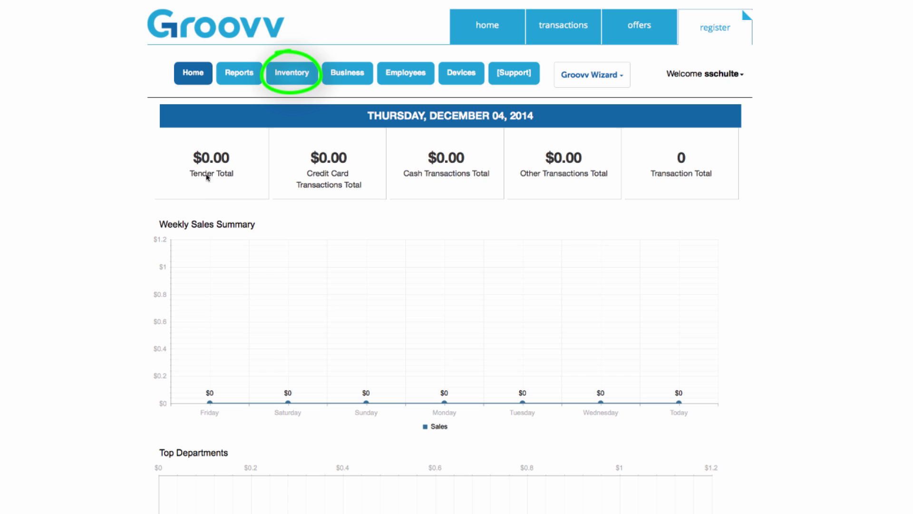
Open the Departments list from the Inventory menu
left_click(299, 85)
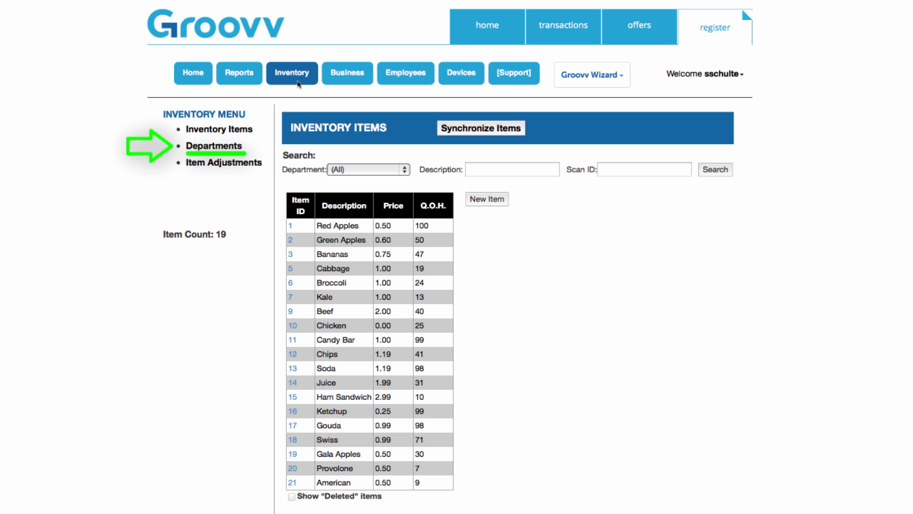
left_click(240, 146)
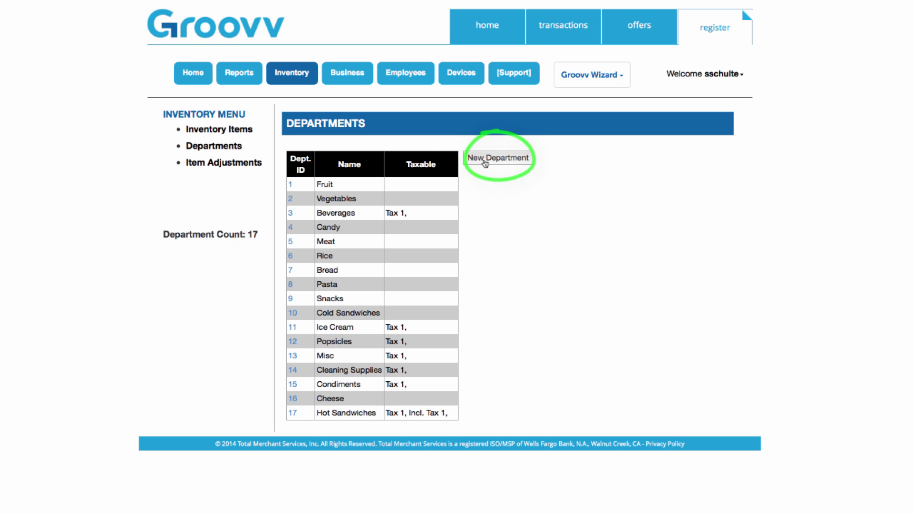
Insert department 18, Desserts, taxed under Tax 2 only, with a purple colour
left_click(485, 159)
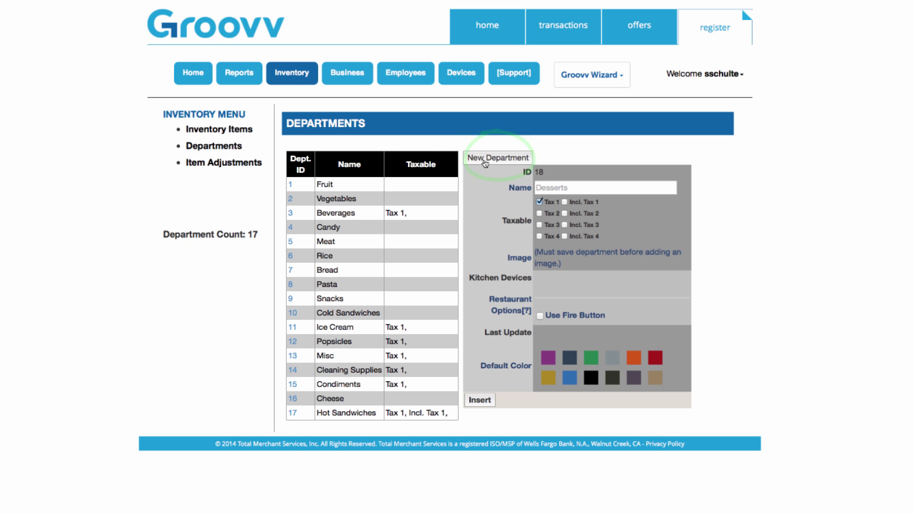
left_click(548, 187)
type("Desse")
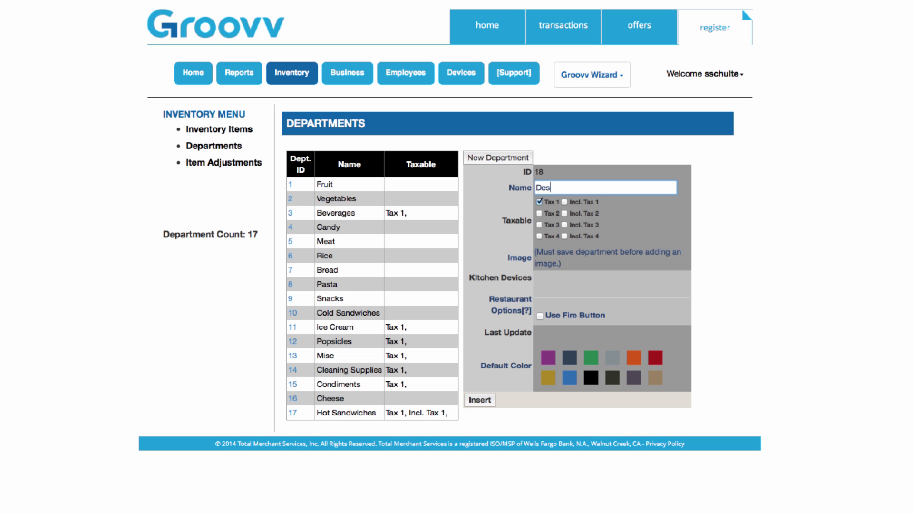
type("rts")
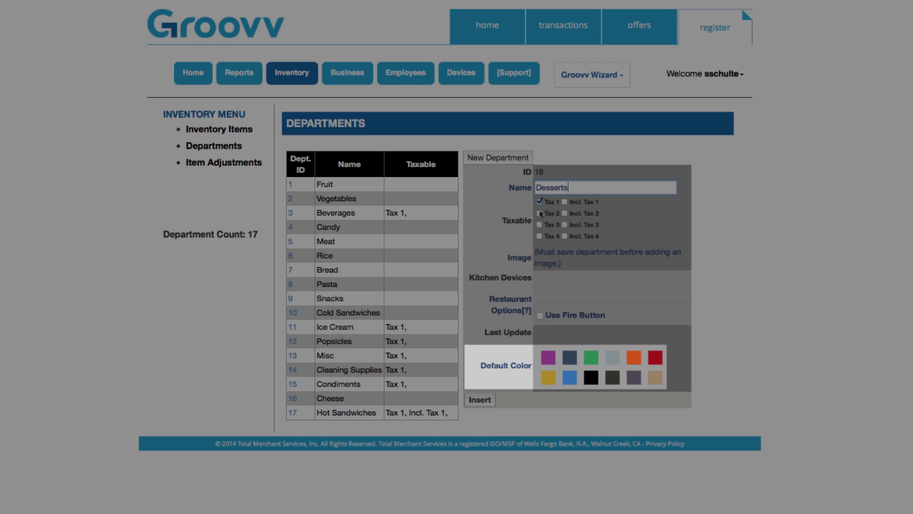
left_click(540, 214)
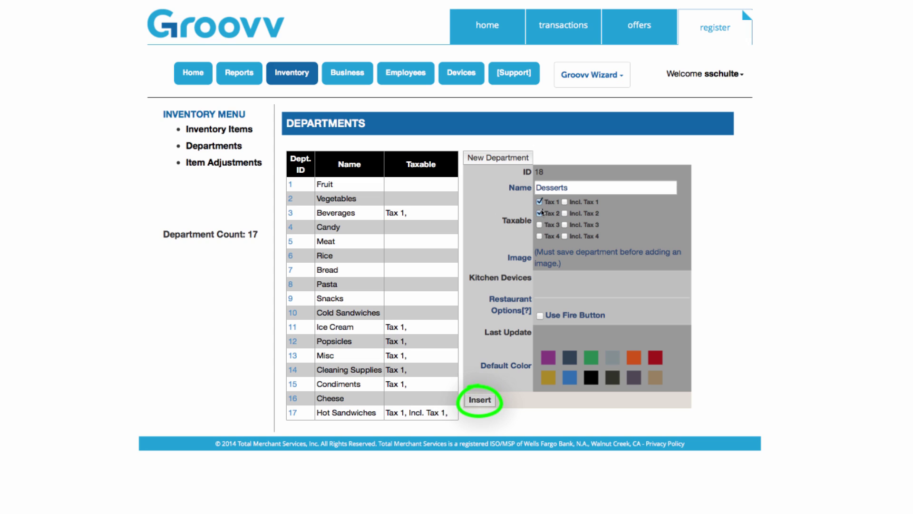
left_click(539, 202)
left_click(547, 358)
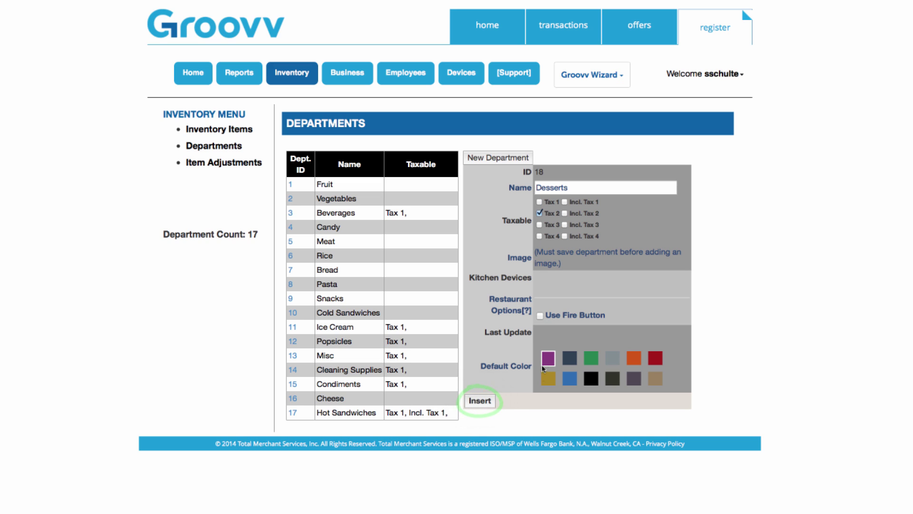
left_click(487, 403)
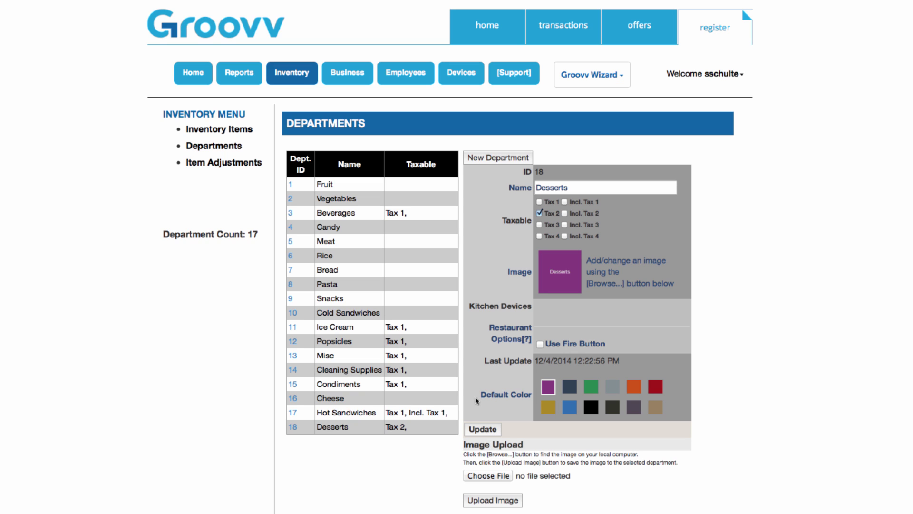
Upload 2008_5_27-Desserts.jpg as the image of department 18, Desserts
left_click(297, 432)
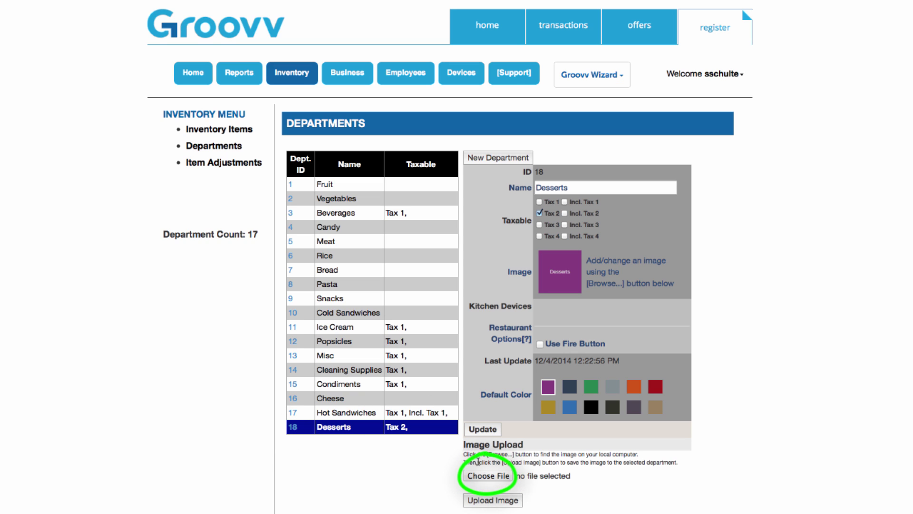
left_click(498, 482)
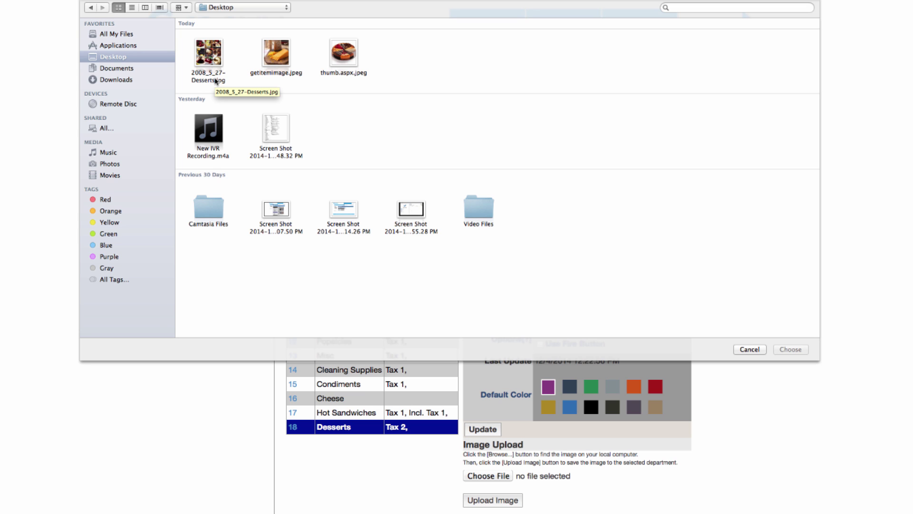
left_click(216, 82)
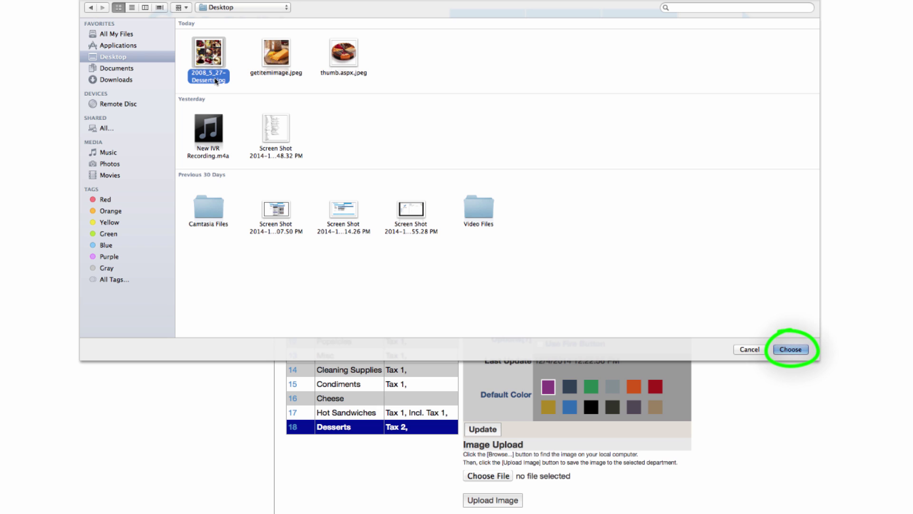
left_click(790, 349)
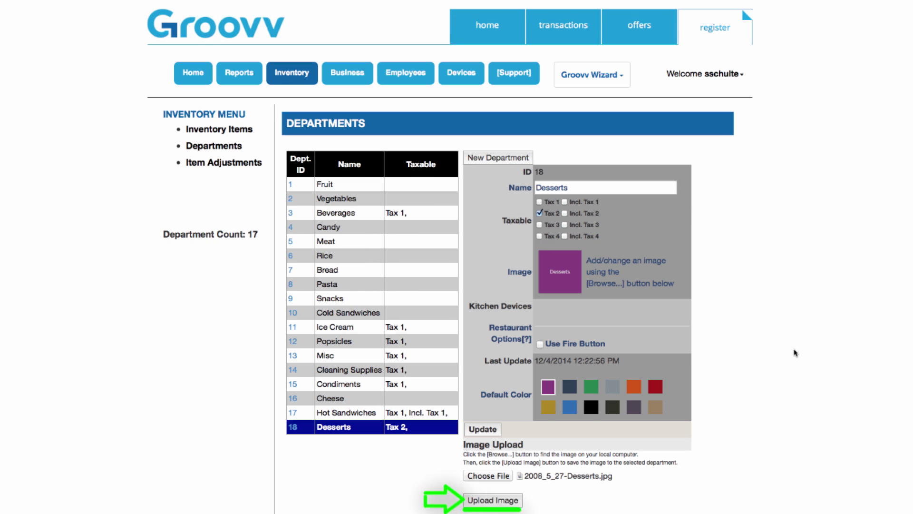
left_click(512, 504)
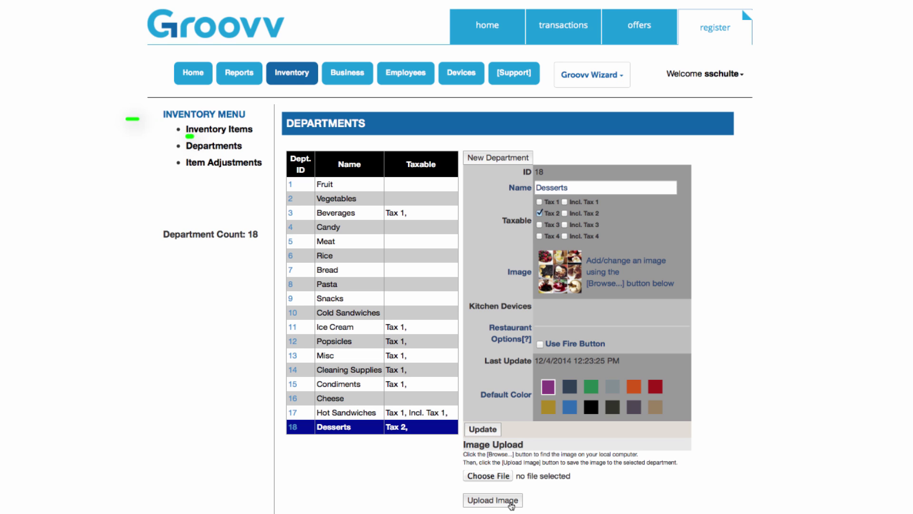
Begin new item 22, described as Cheesecake Cherry, with short description Cherry Cheese
left_click(251, 133)
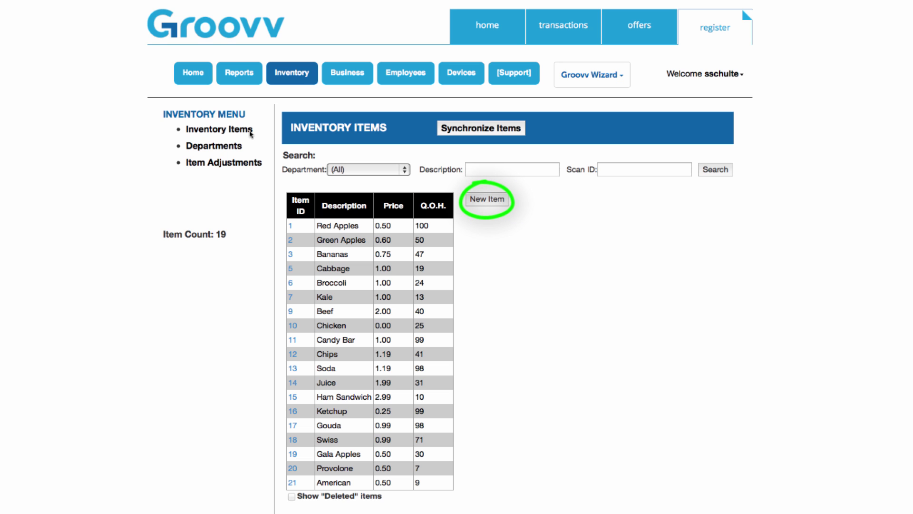
left_click(485, 200)
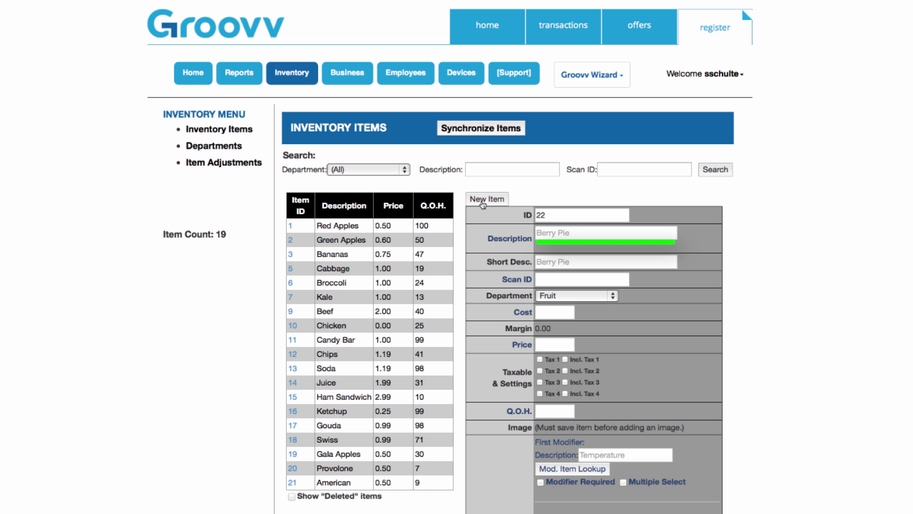
left_click(556, 234)
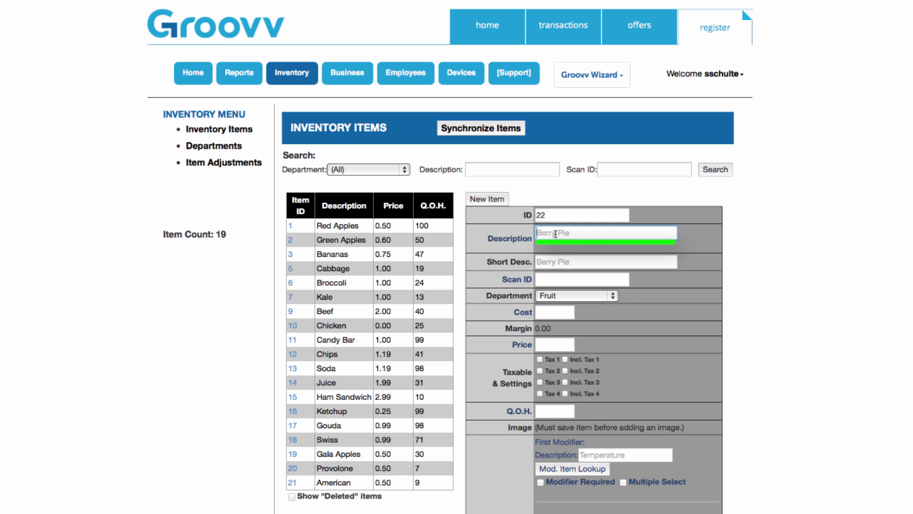
type("Chees")
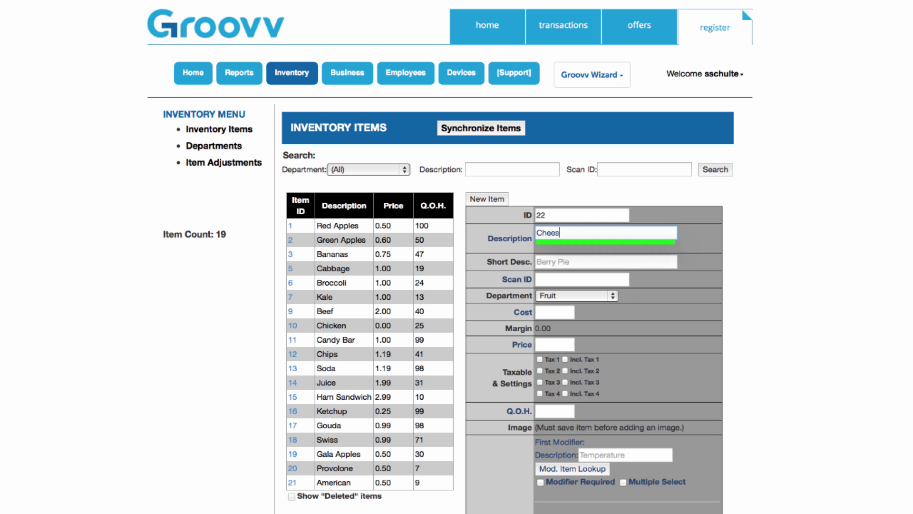
type("ecake")
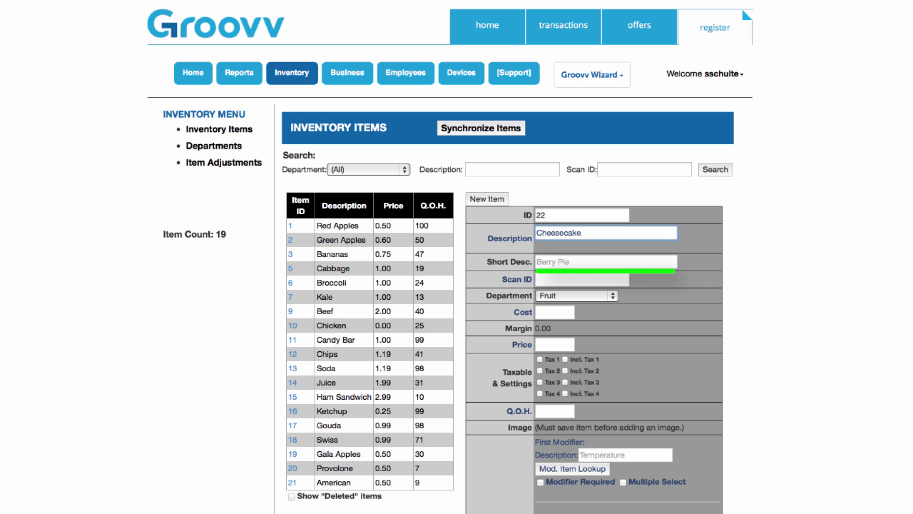
type(" Cherr")
type("yu")
left_click(550, 259)
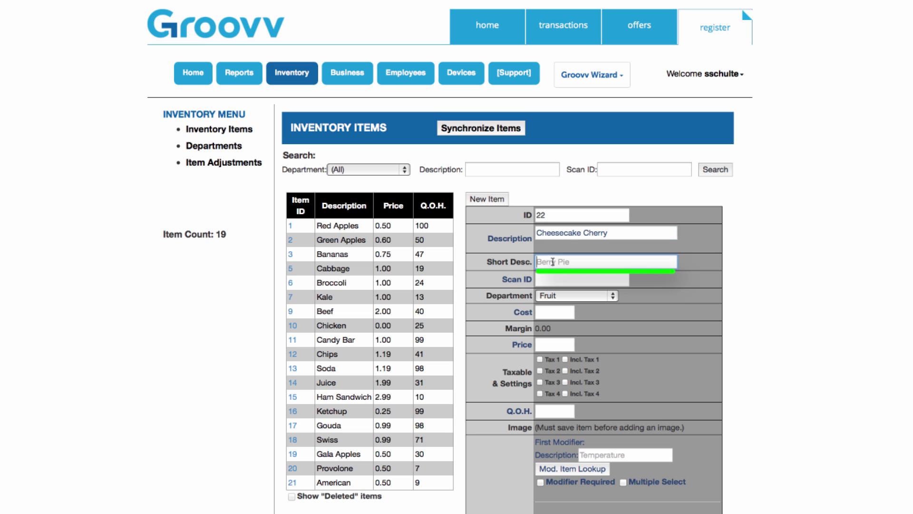
type("Che")
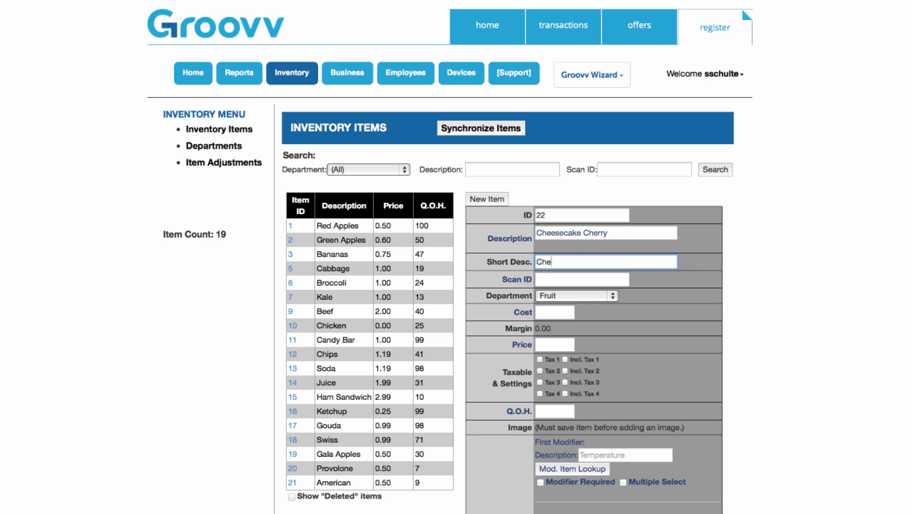
type("rry Ch")
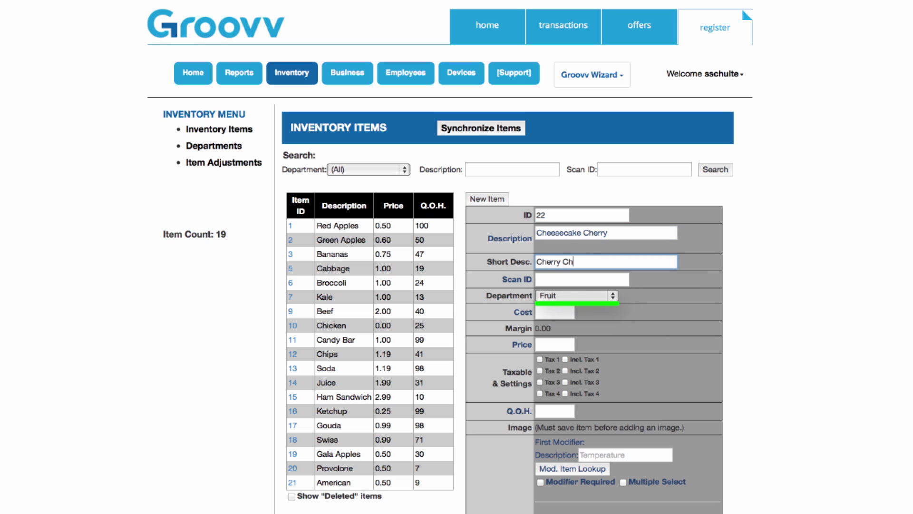
type("eese")
Assign the item to Desserts with cost 1.00, price 3.99, Tax 1 only and 99 on hand
left_click(571, 296)
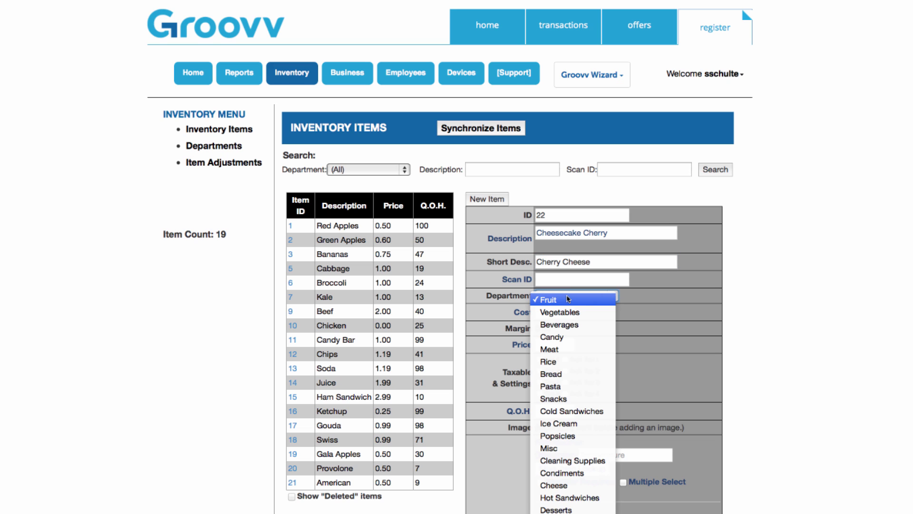
left_click(576, 509)
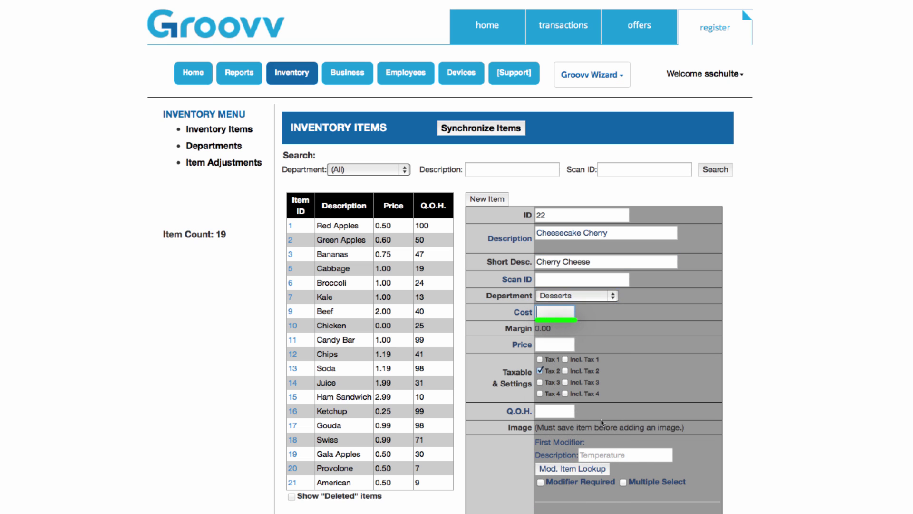
type("1.")
type("00")
key("Tab")
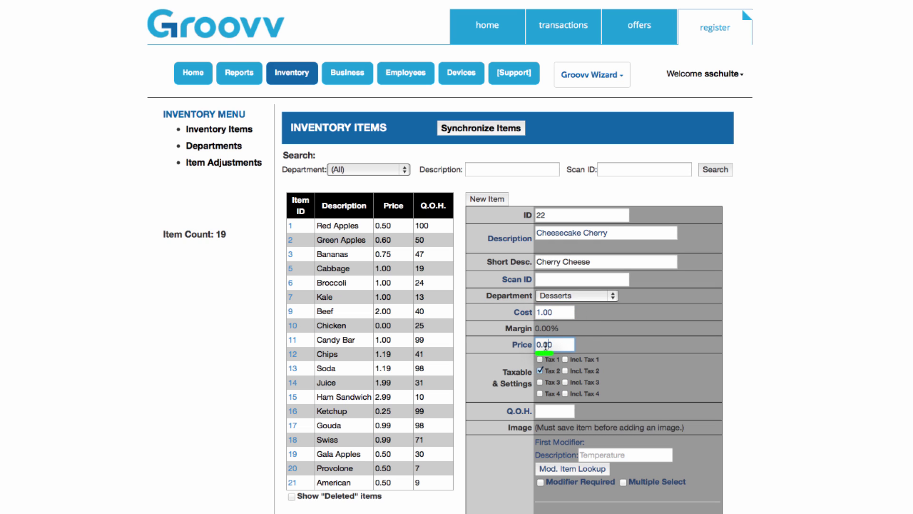
type("3.9")
type("9")
key("Tab")
scroll(559, 339, "down", 2)
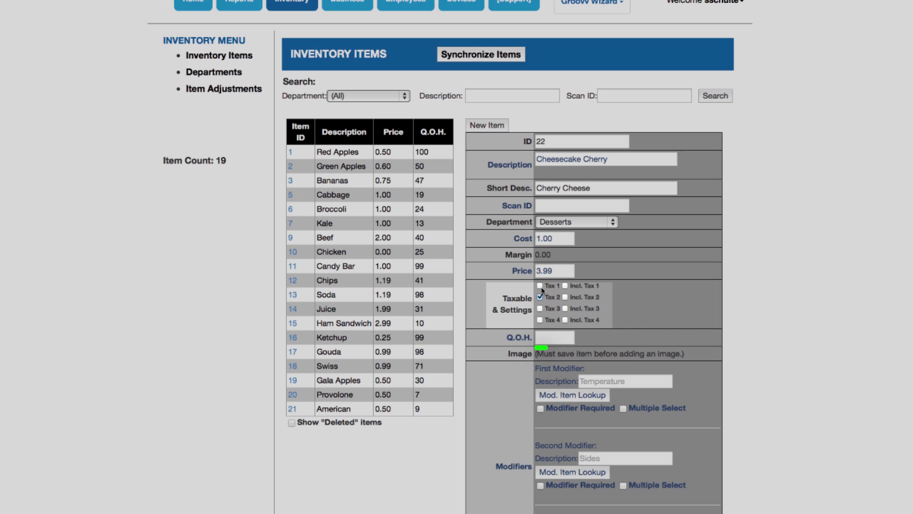
left_click(540, 285)
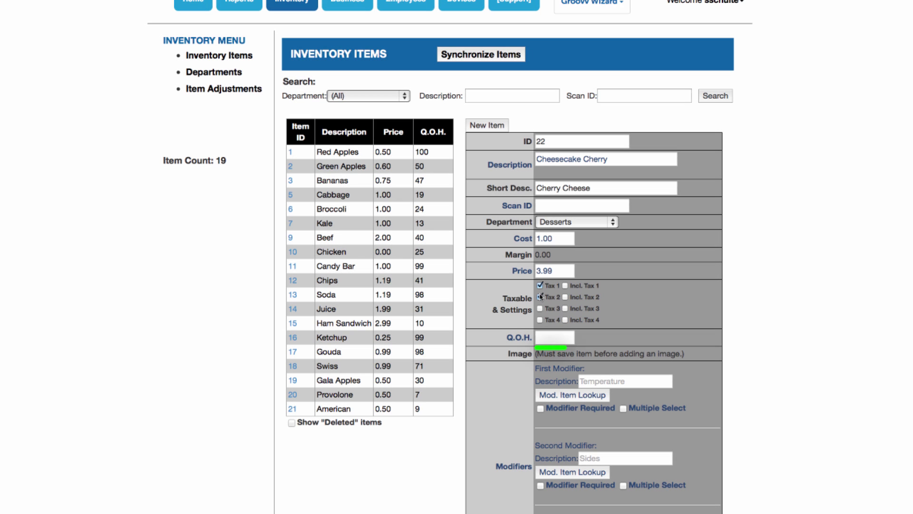
left_click(543, 340)
type("99")
scroll(546, 349, "down", 3)
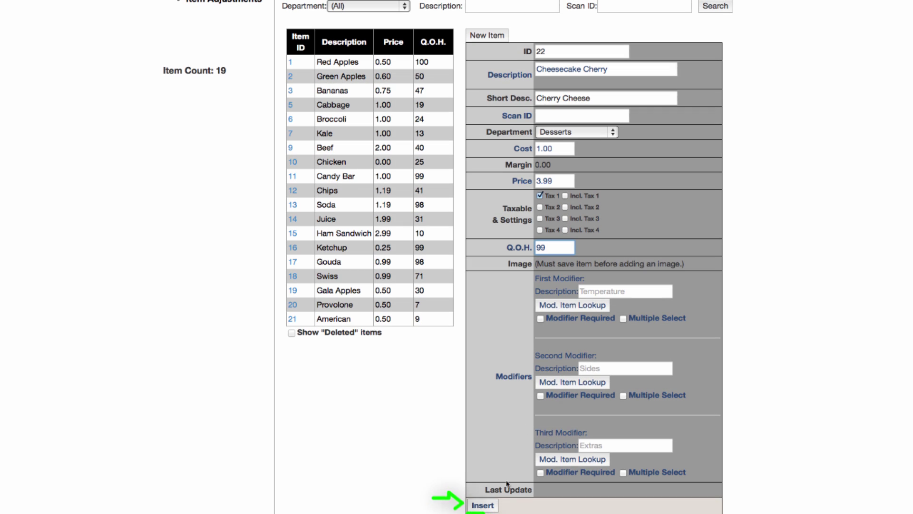
Save Cheesecake Cherry and reopen it as item 22
left_click(482, 506)
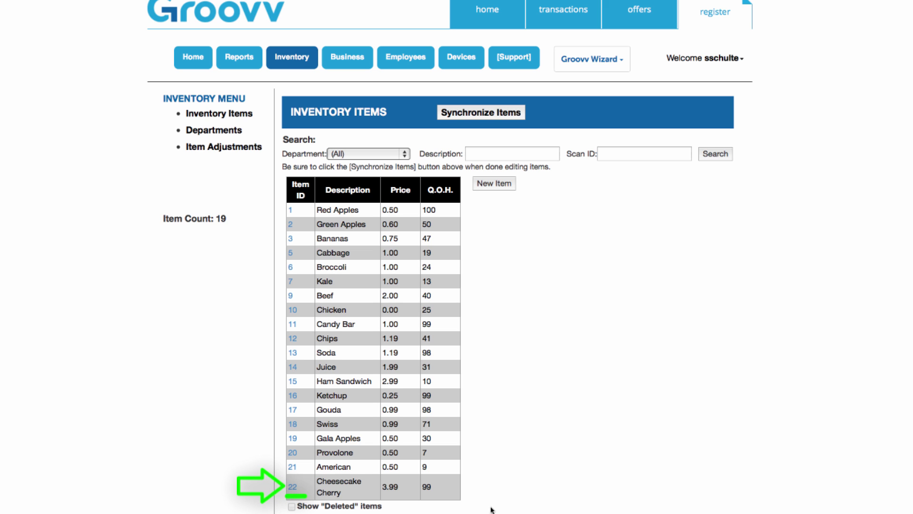
left_click(293, 487)
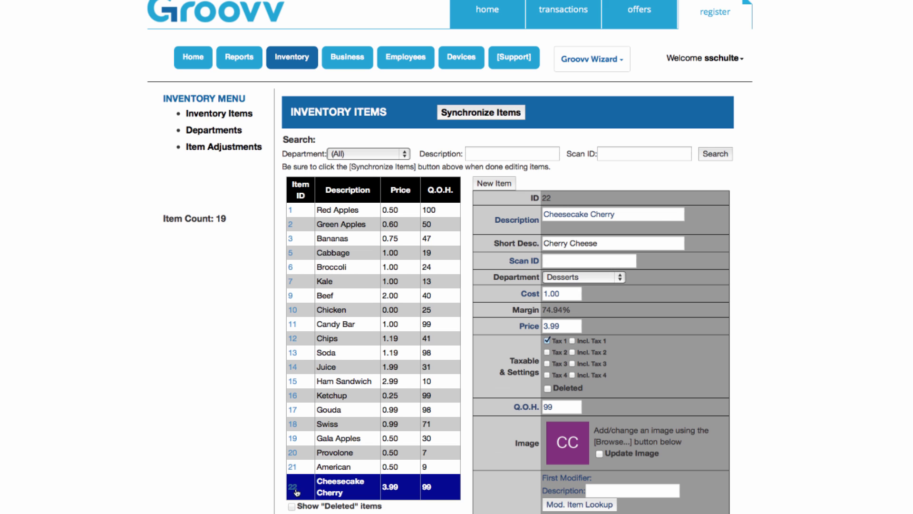
scroll(657, 412, "down", 5)
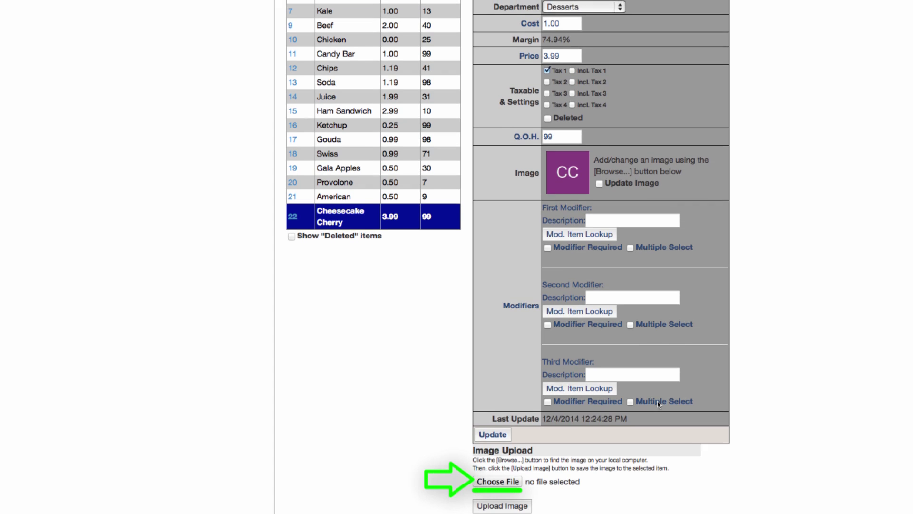
Upload thumb.aspx.jpeg as the item's photo and synchronize the inventory items
left_click(509, 487)
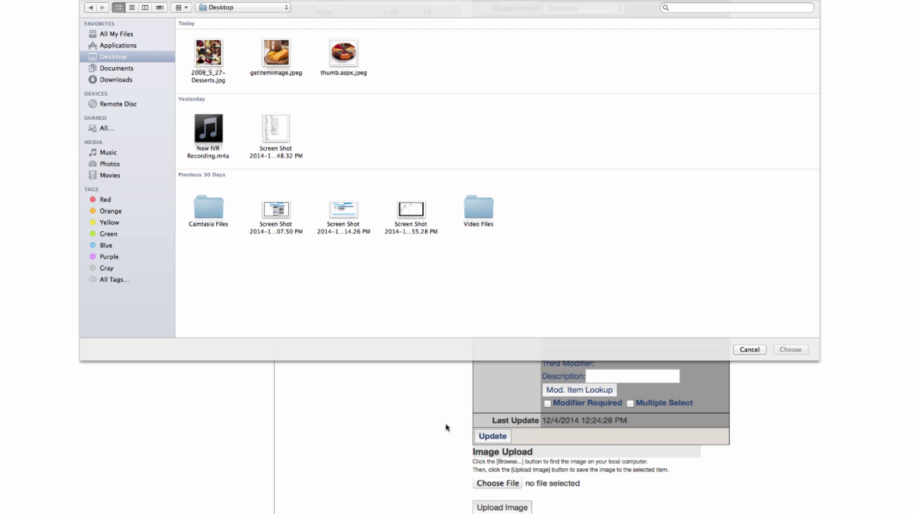
left_click(345, 66)
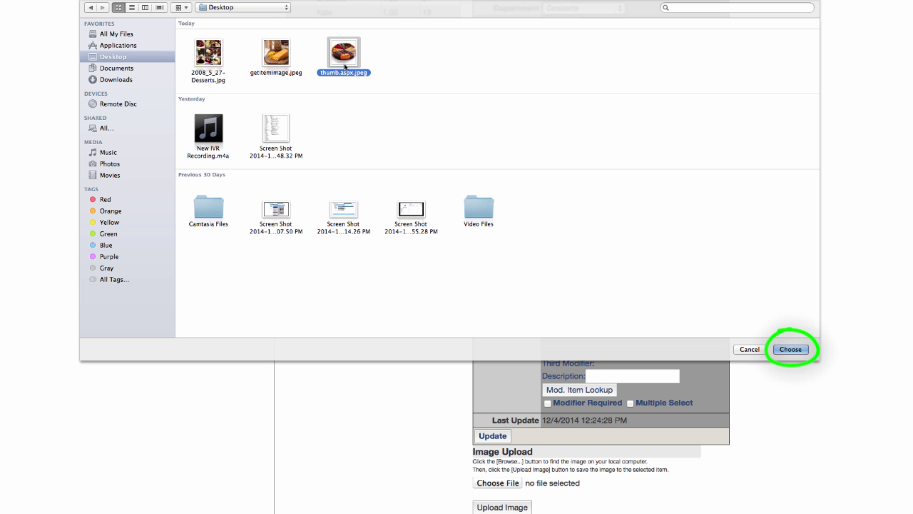
left_click(794, 350)
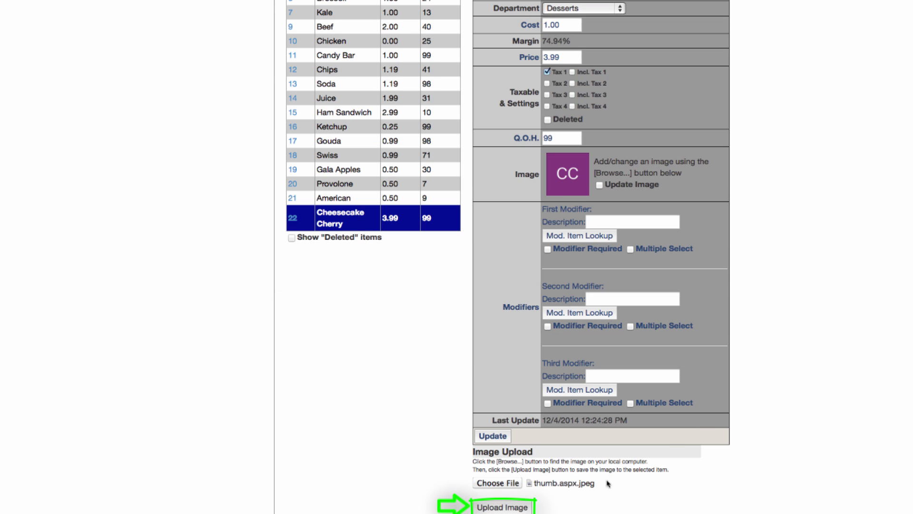
left_click(526, 507)
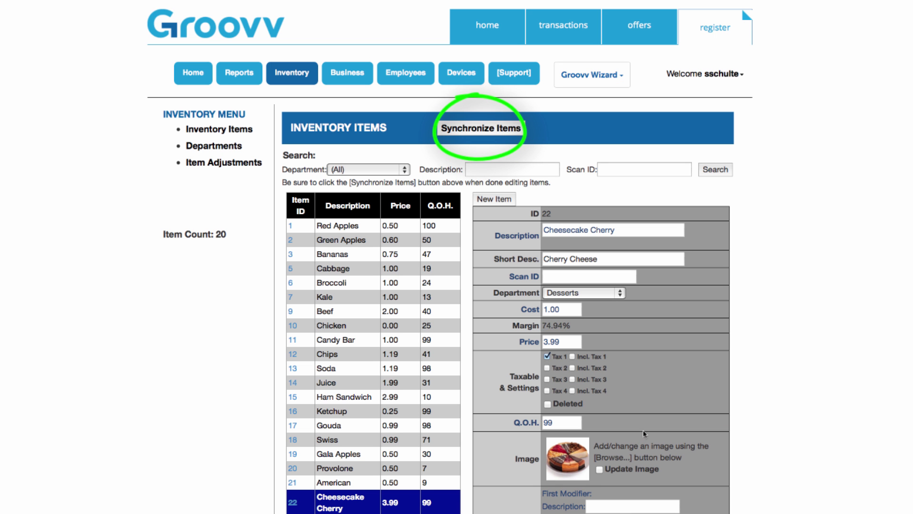
left_click(495, 134)
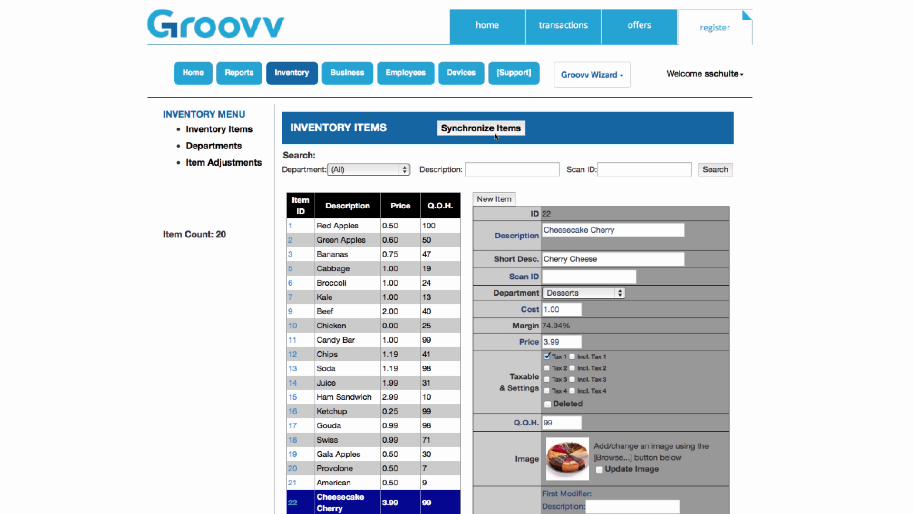